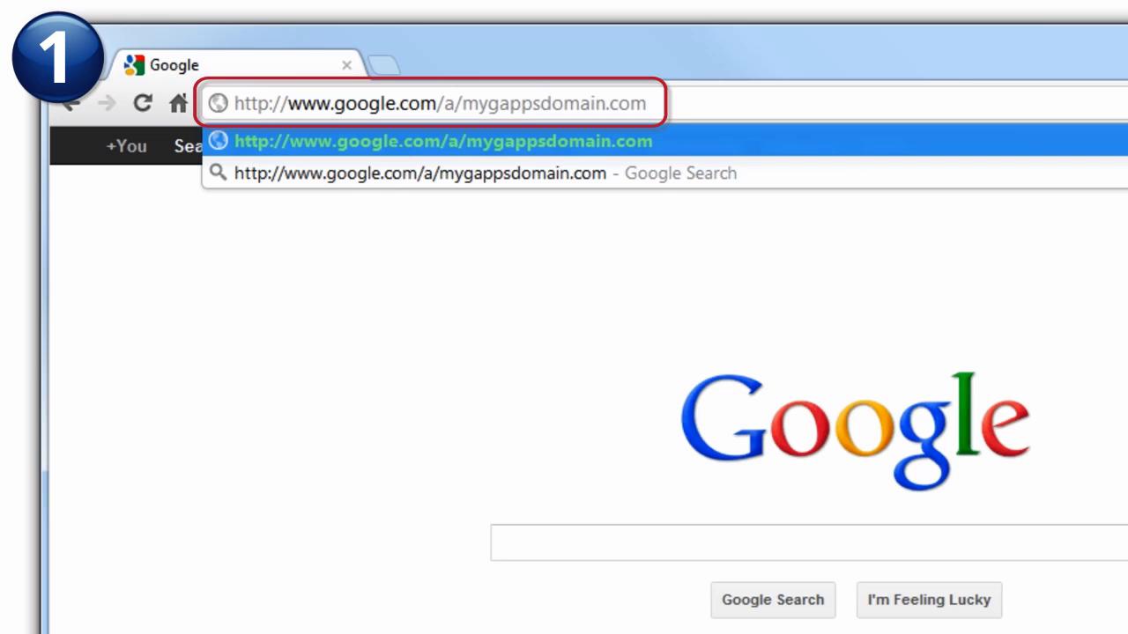
# - Sign in as the mygappsdomain.com administrator and reach the Setup tab's Verify ownership page
pyautogui.press('Return')
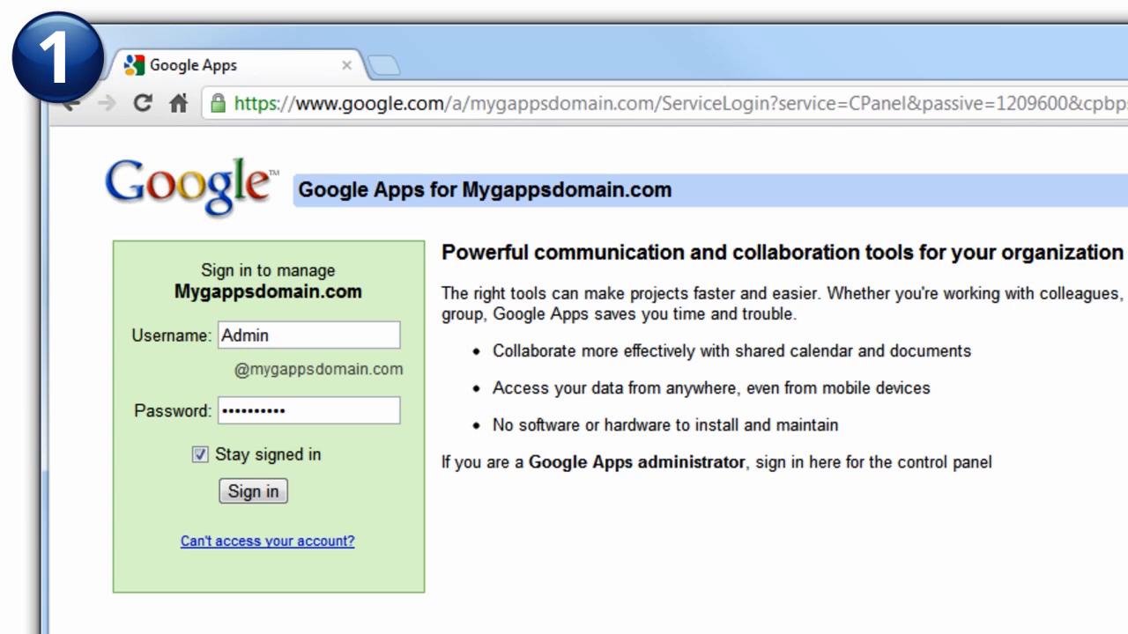
pyautogui.press('Return')
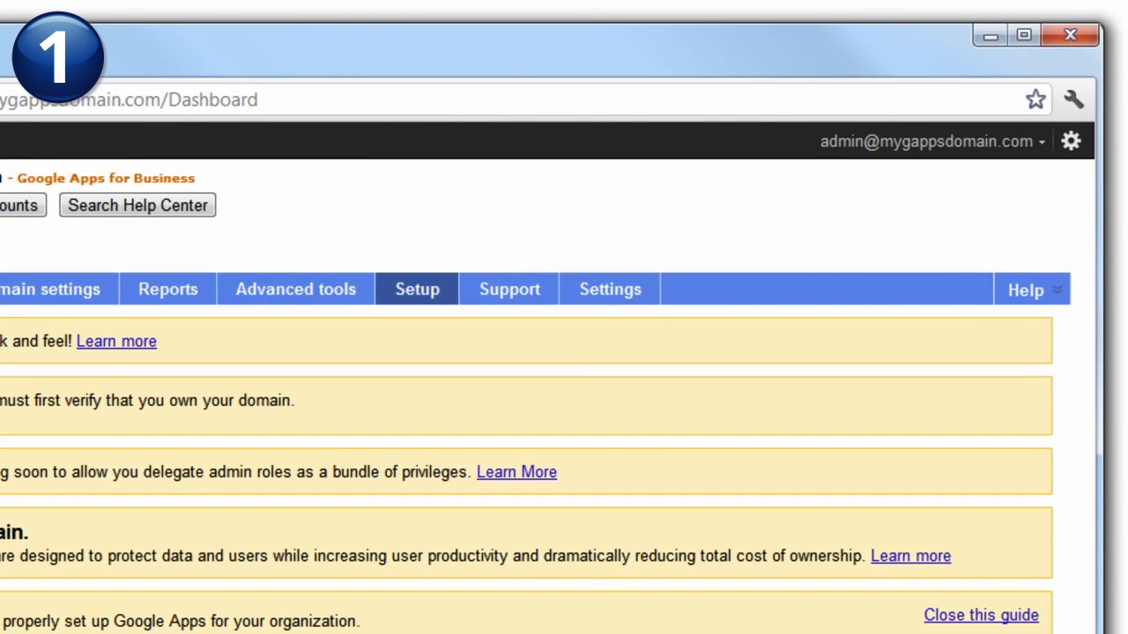
pyautogui.click(416, 289)
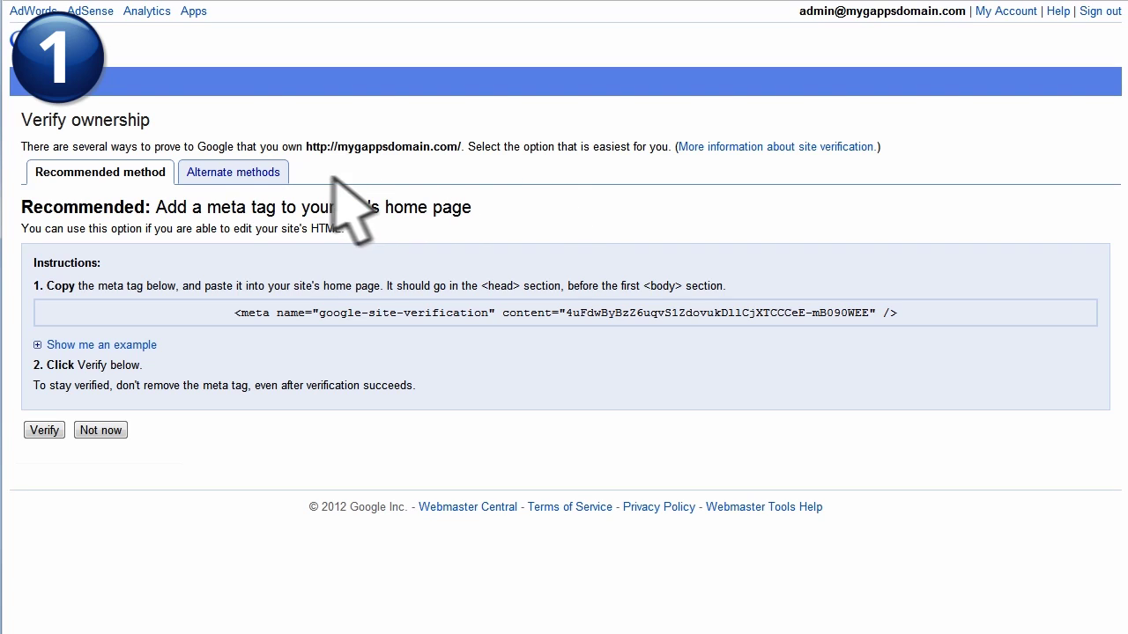
# - Choose the Add a DNS record verification method with GoDaddy.com as the registrar
pyautogui.click(225, 174)
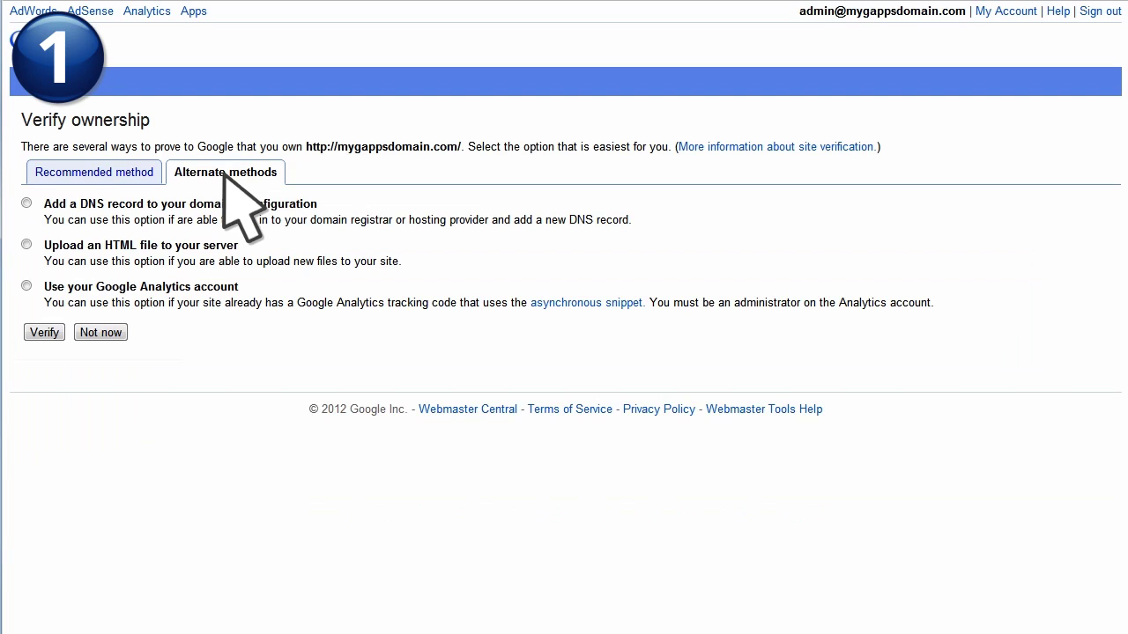
pyautogui.click(26, 204)
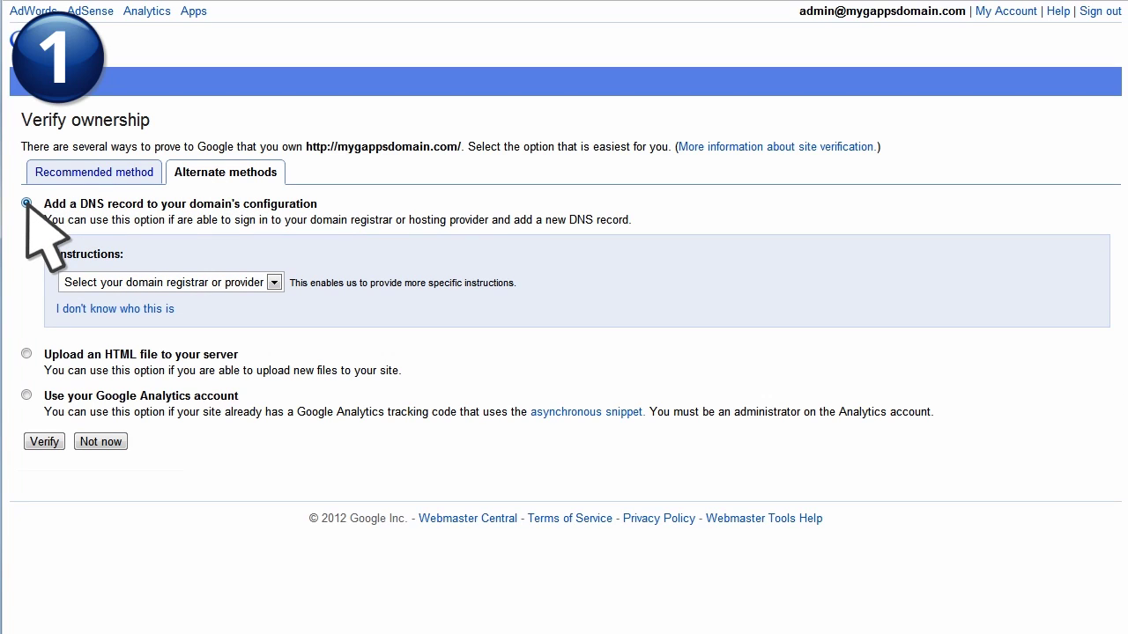
pyautogui.click(274, 283)
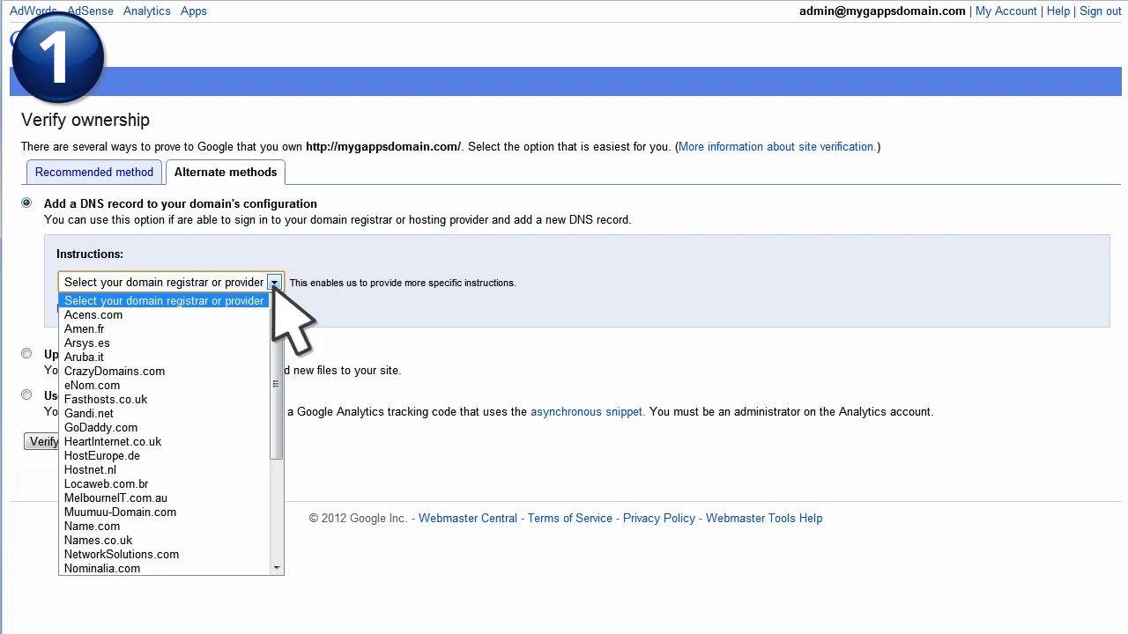
pyautogui.moveTo(279, 362); pyautogui.dragTo(263, 454)
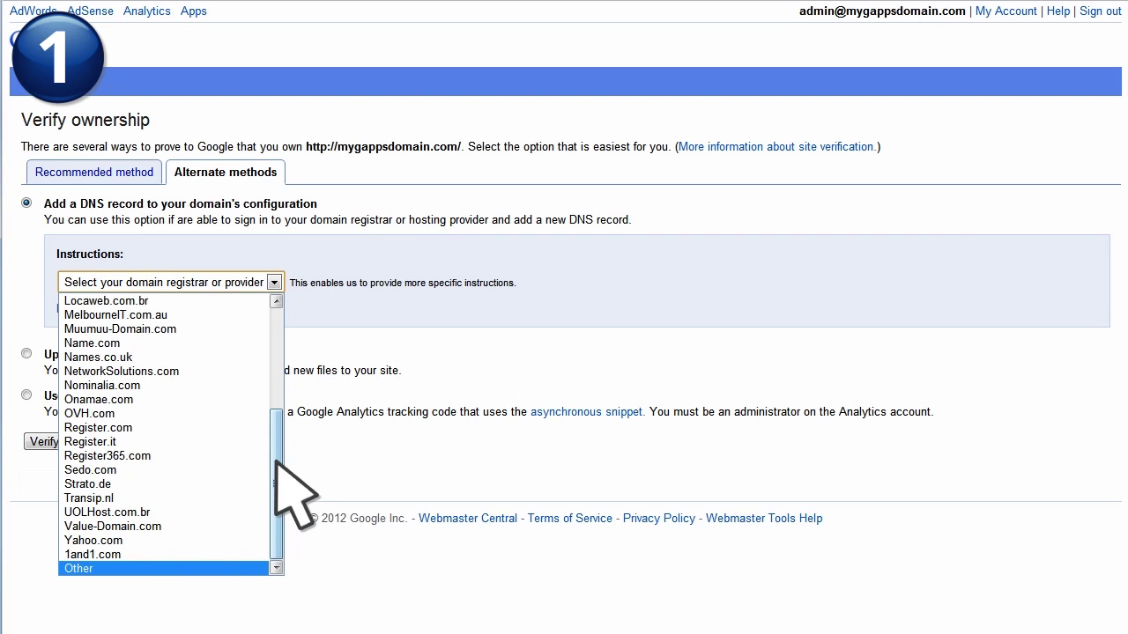
pyautogui.moveTo(277, 456); pyautogui.dragTo(276, 361)
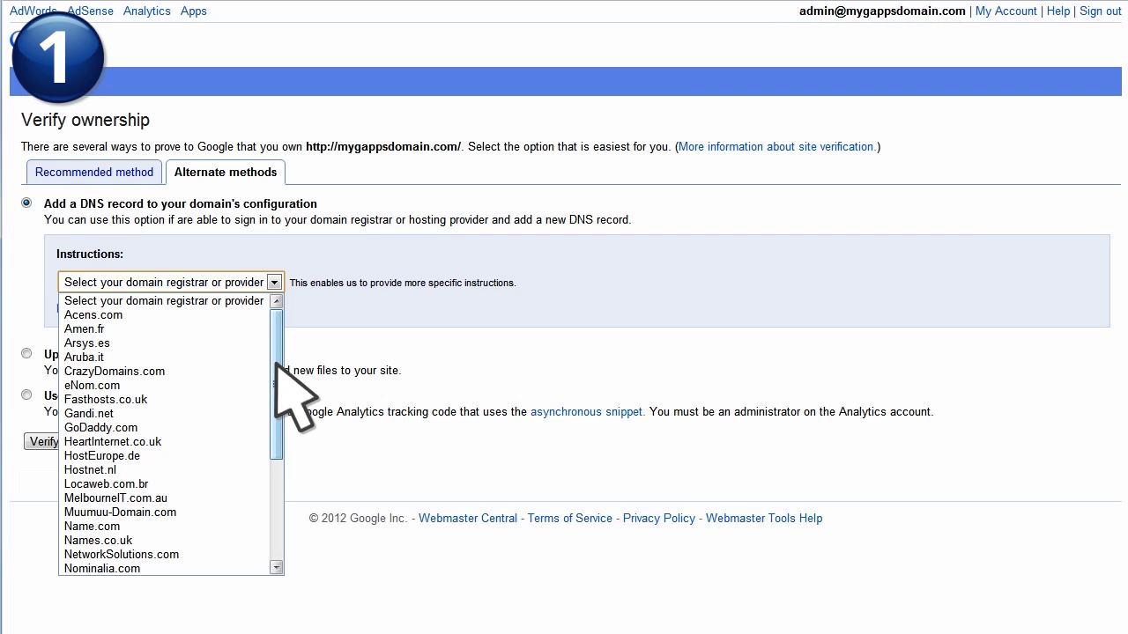
pyautogui.click(176, 429)
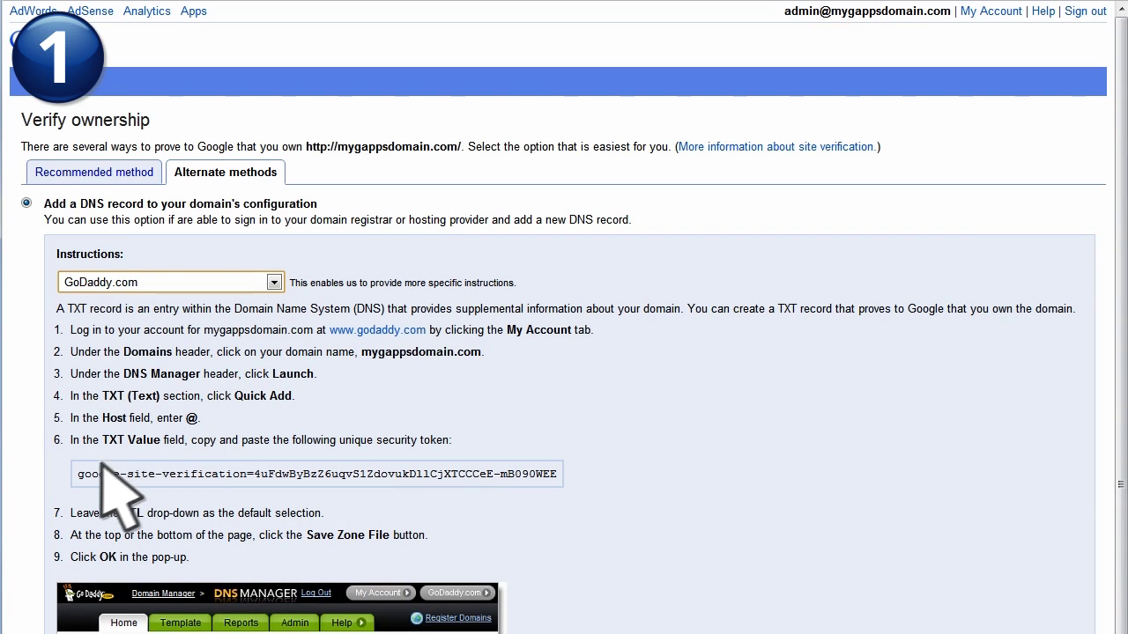
# - Copy the Google security token and go to the GoDaddy homepage
pyautogui.moveTo(76, 474); pyautogui.dragTo(557, 476)
pyautogui.rightClick(556, 475)
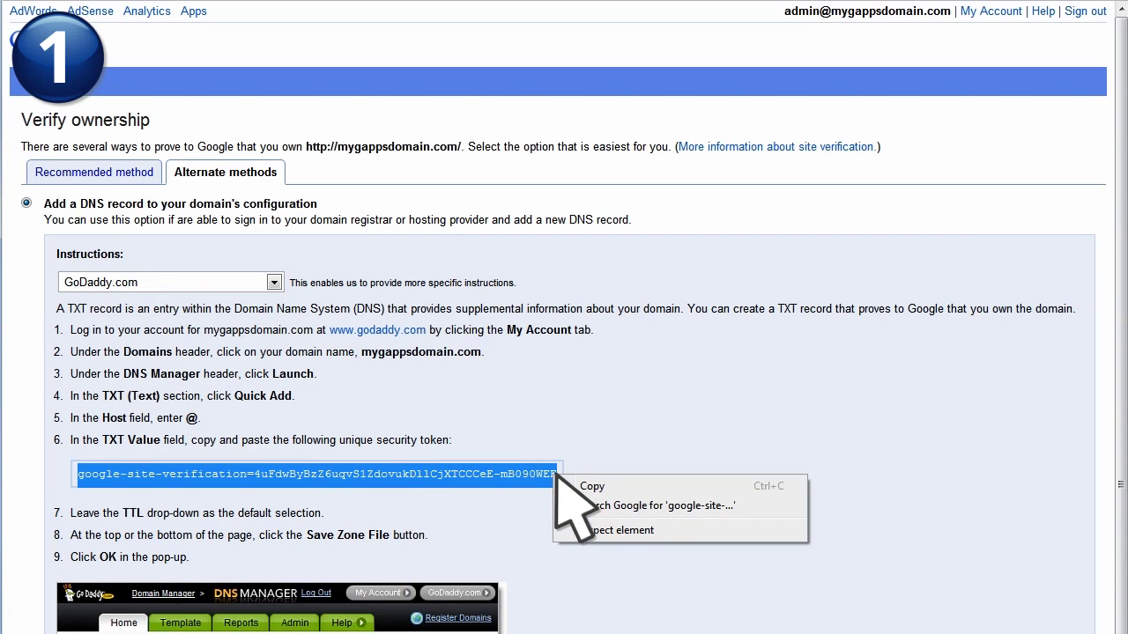
pyautogui.click(623, 487)
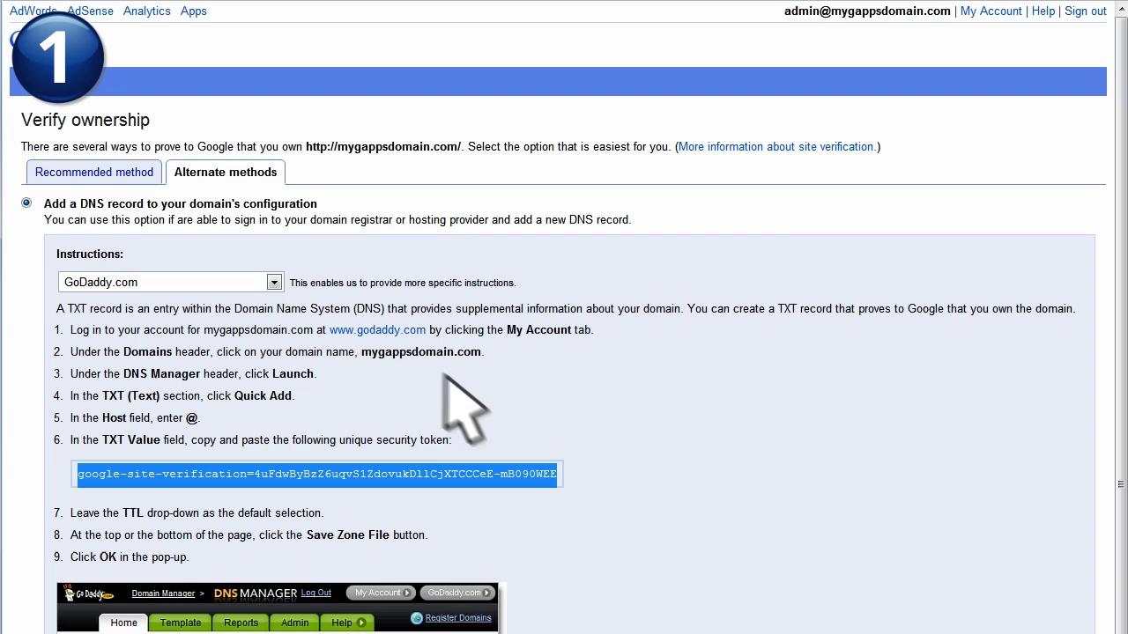
pyautogui.click(377, 330)
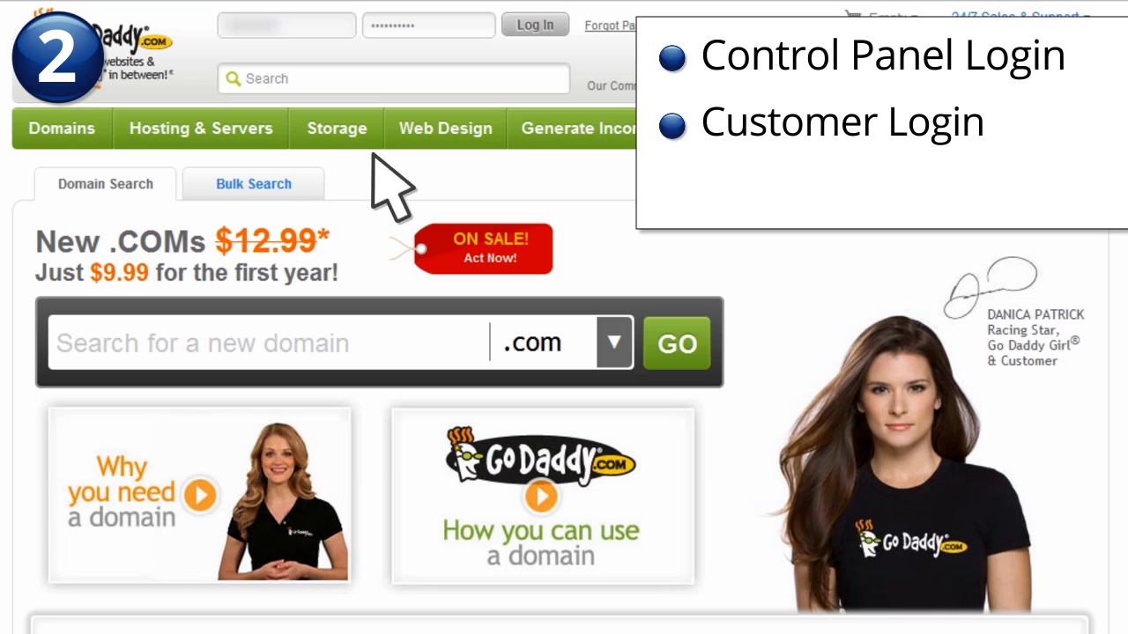
# - Log in to GoDaddy and launch the Domain Manager from My Account's DOMAINS row
pyautogui.click(561, 27)
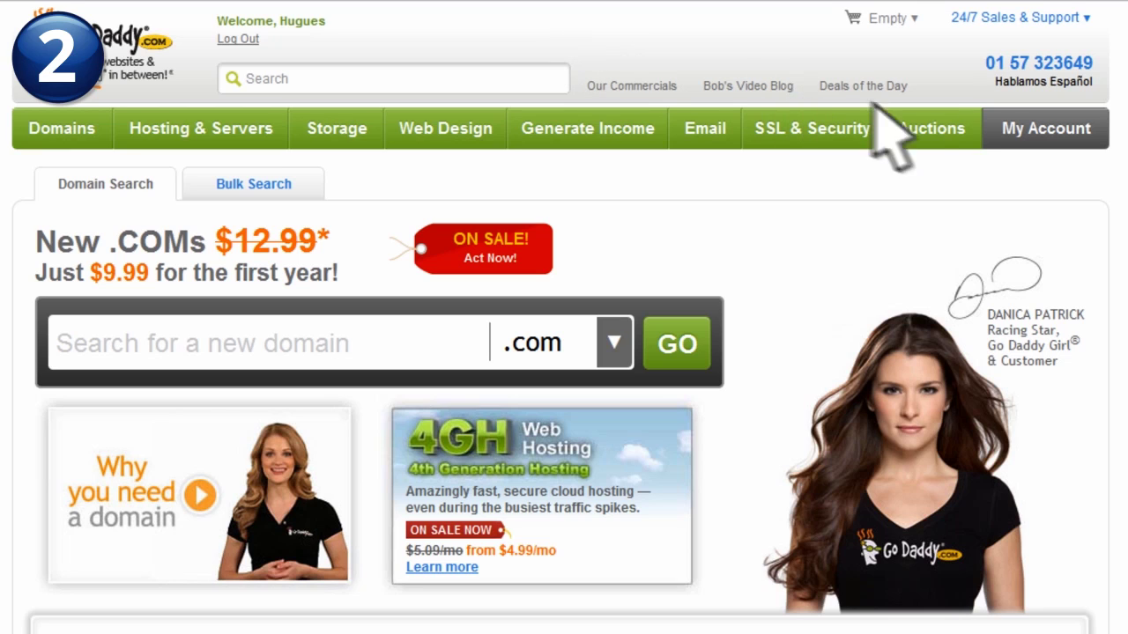
pyautogui.click(1040, 141)
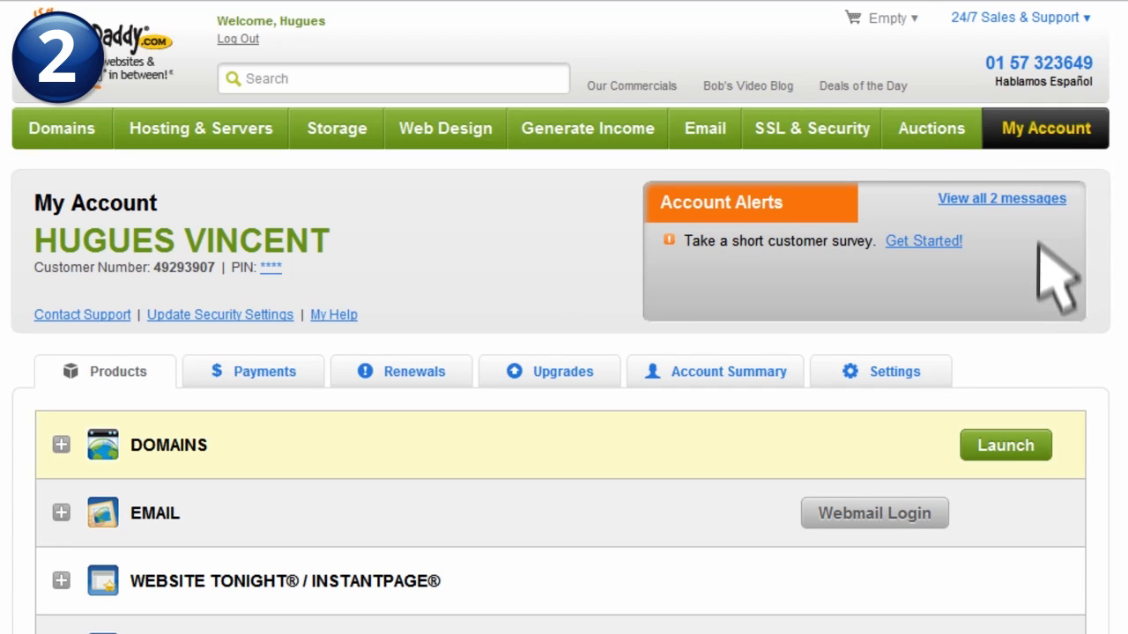
pyautogui.click(971, 451)
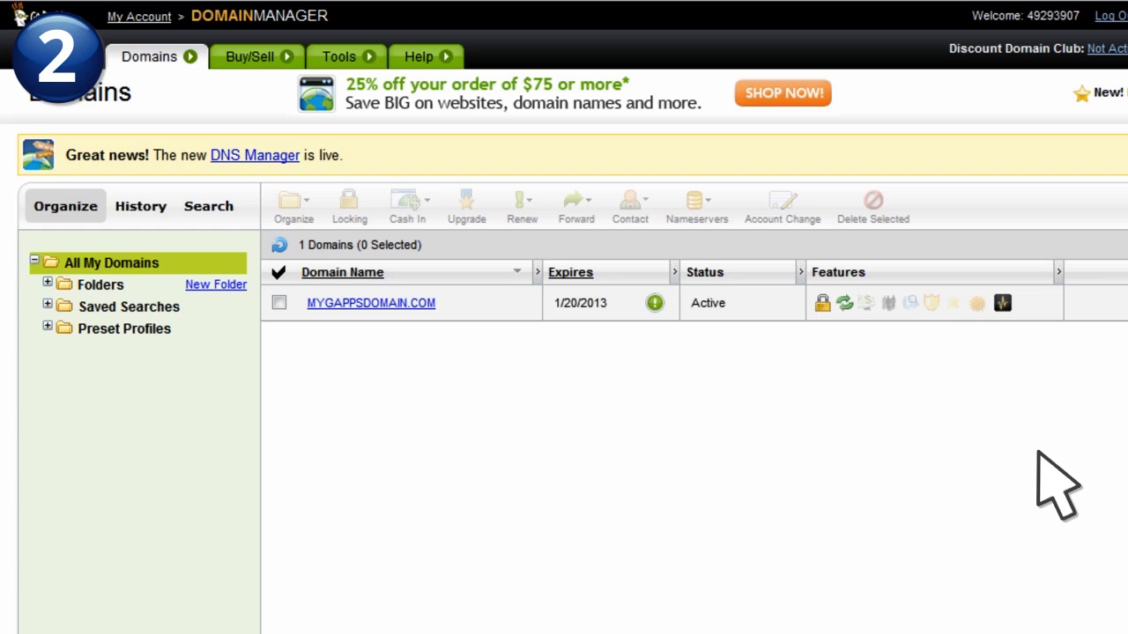
# - Open mygappsdomain.com's details and launch its DNS Manager Zone File Editor
pyautogui.click(423, 305)
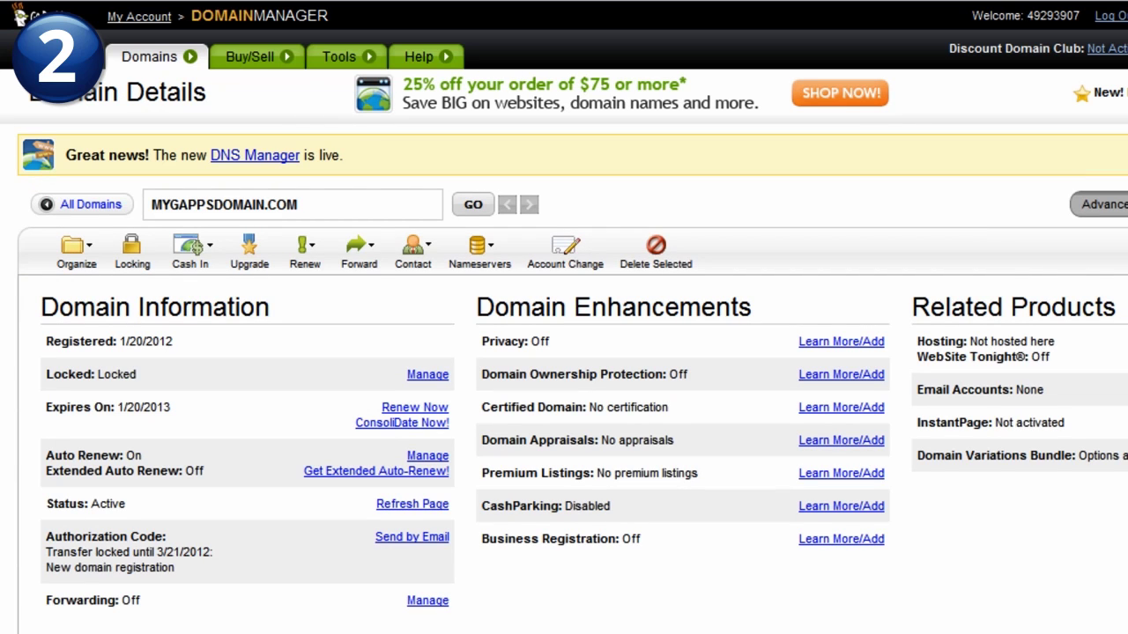
pyautogui.scroll(-3, 564, 317)
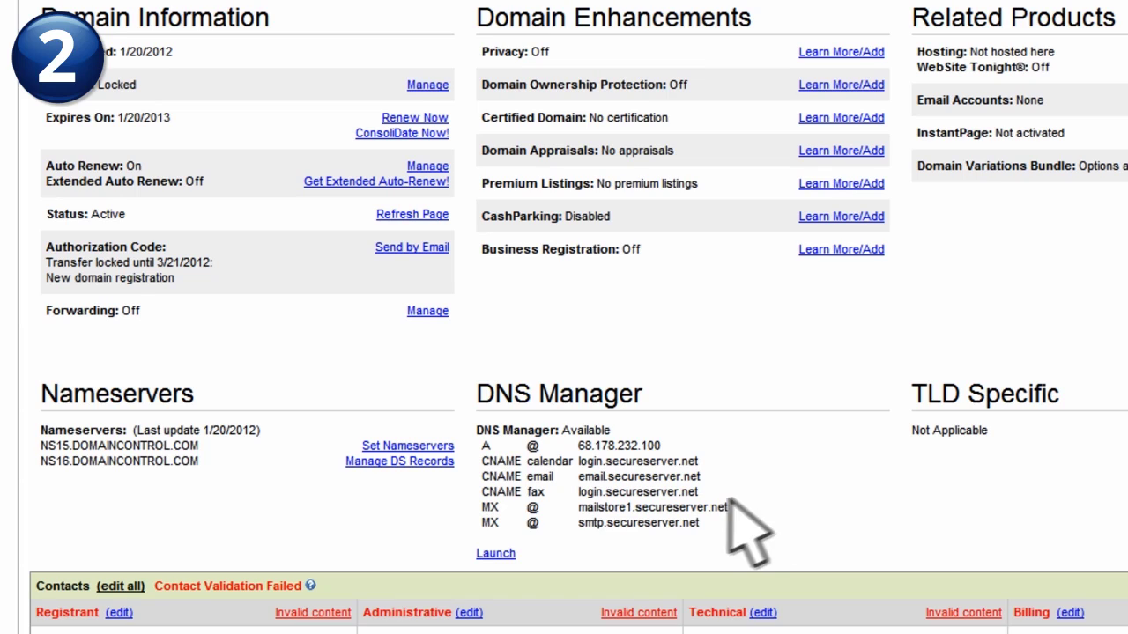
pyautogui.click(496, 553)
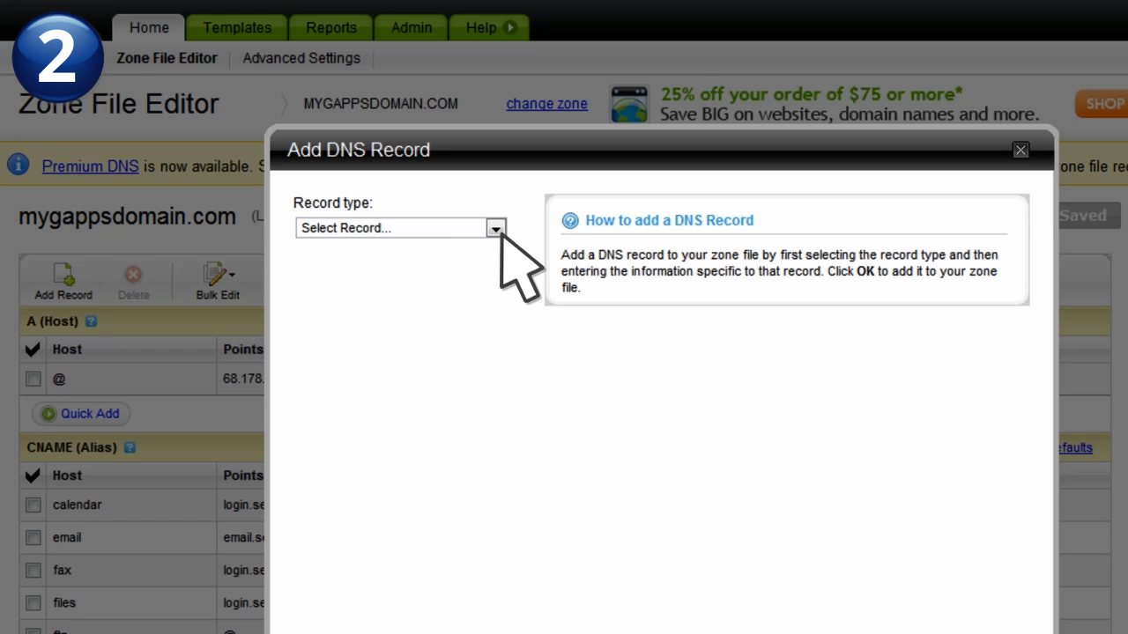
# - Add a TXT record named @ whose value is the pasted Google verification token
pyautogui.click(496, 228)
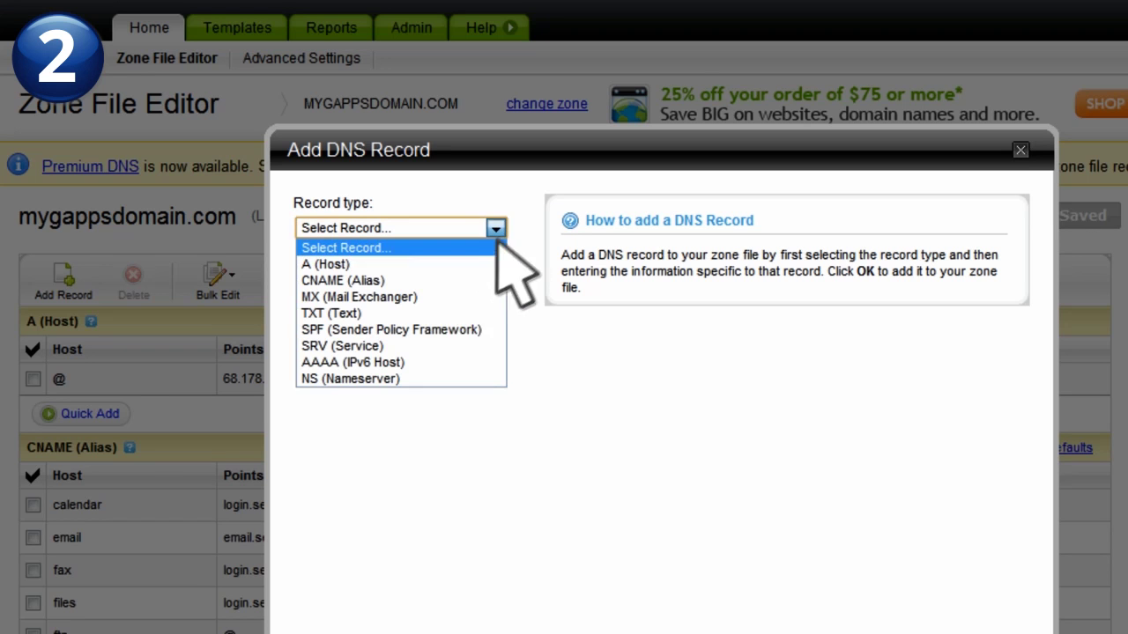
pyautogui.click(436, 314)
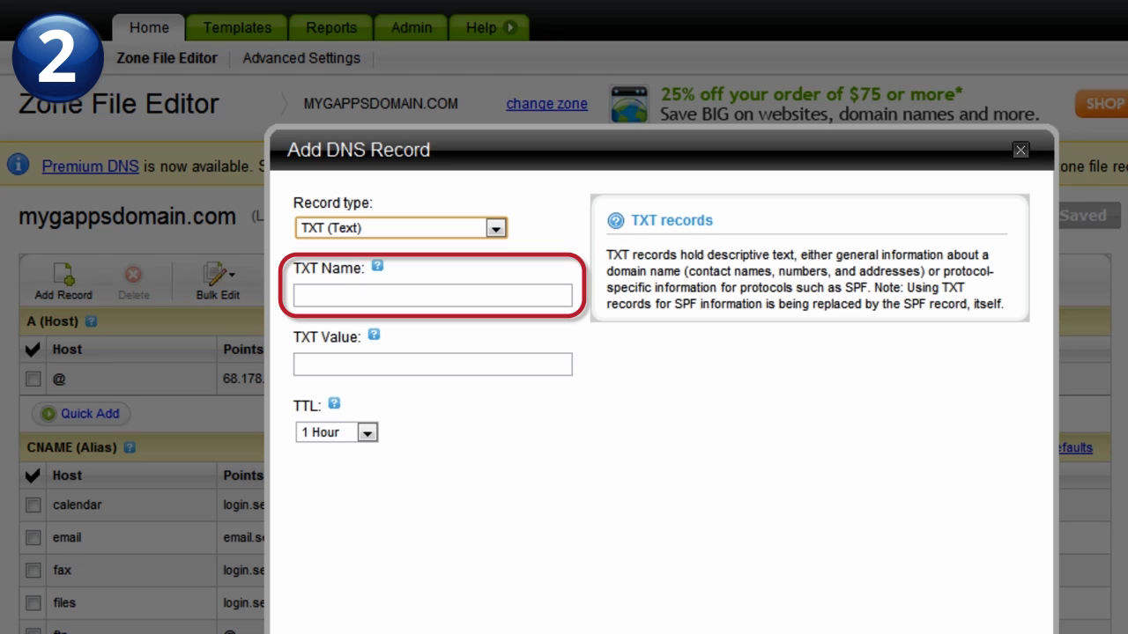
pyautogui.write('@')
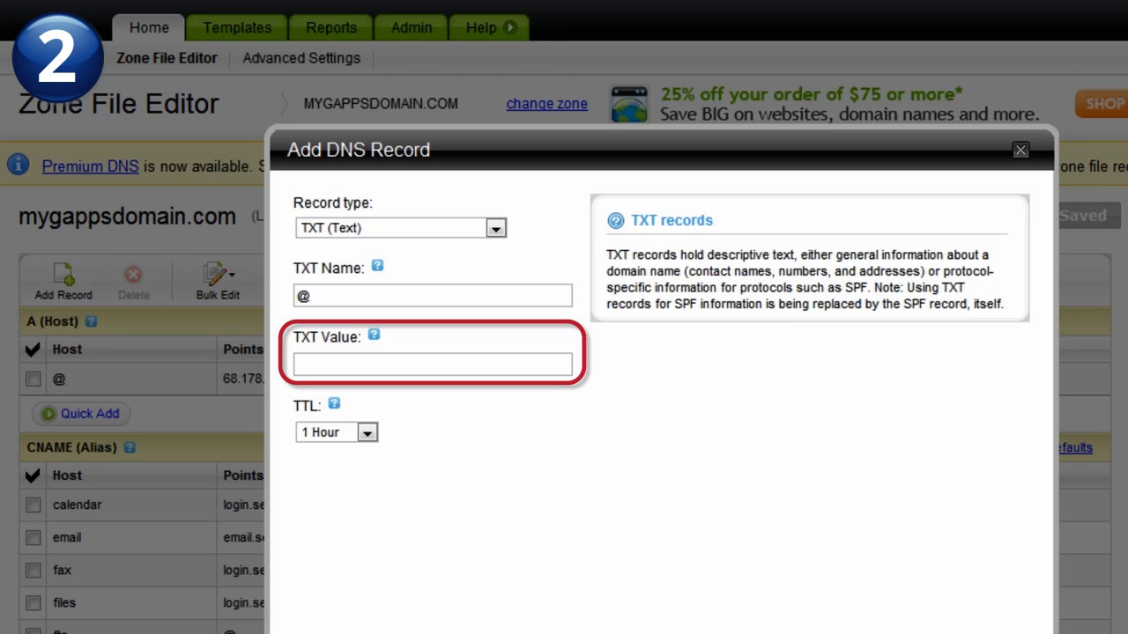
pyautogui.rightClick(357, 363)
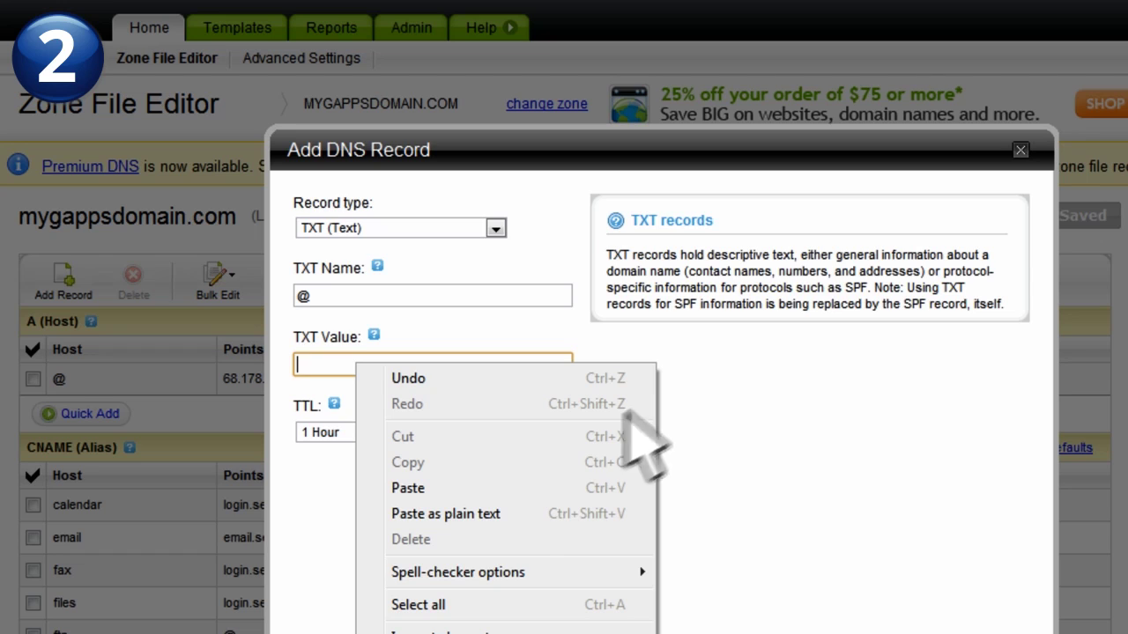
pyautogui.click(512, 487)
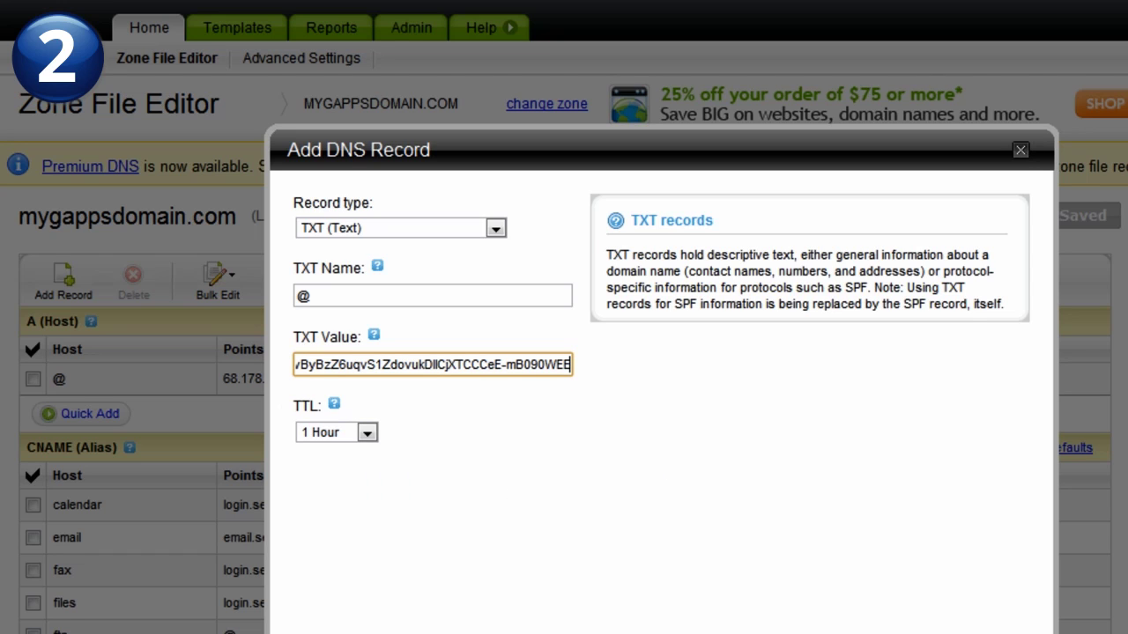
pyautogui.press('Tab')
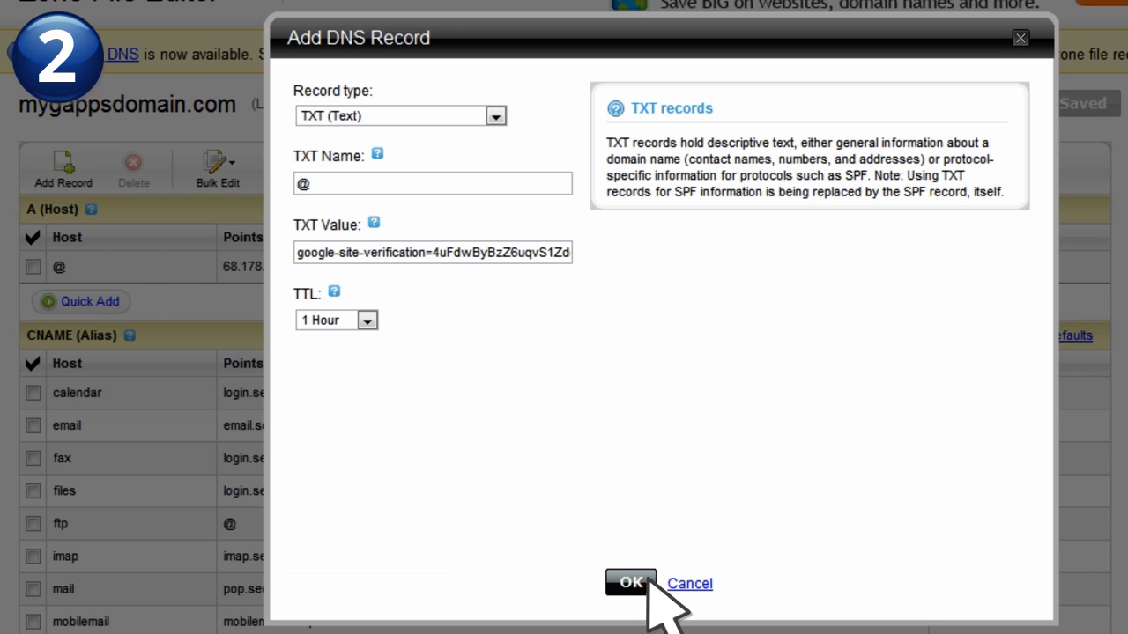
pyautogui.click(631, 583)
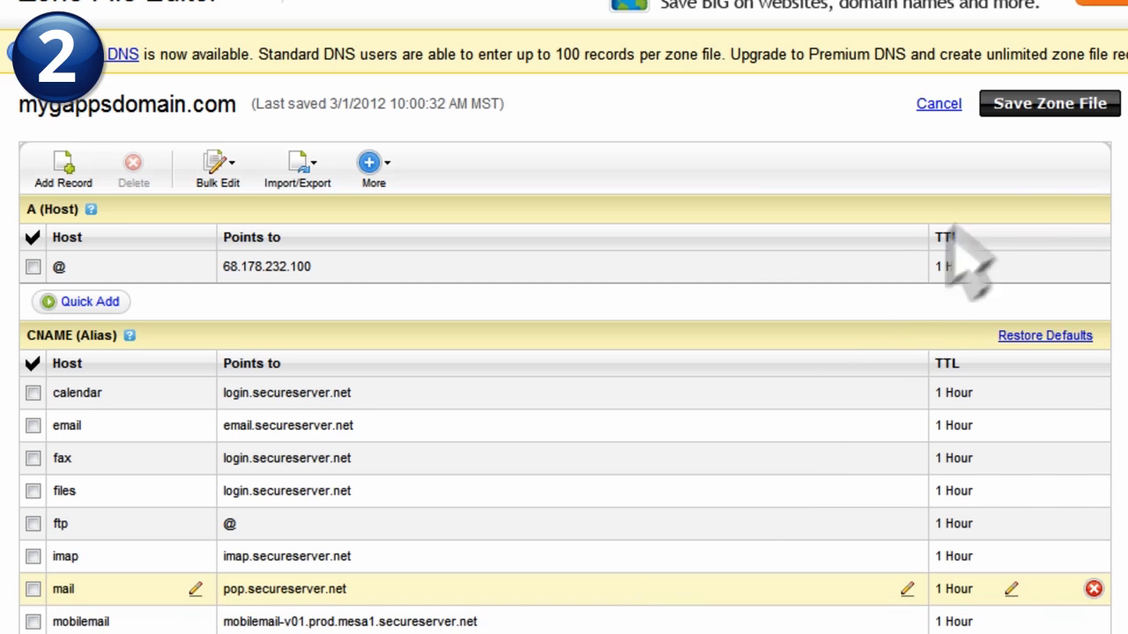
# - Save the zone file, confirming both dialogs, so the @ TXT record is stored
pyautogui.click(1058, 110)
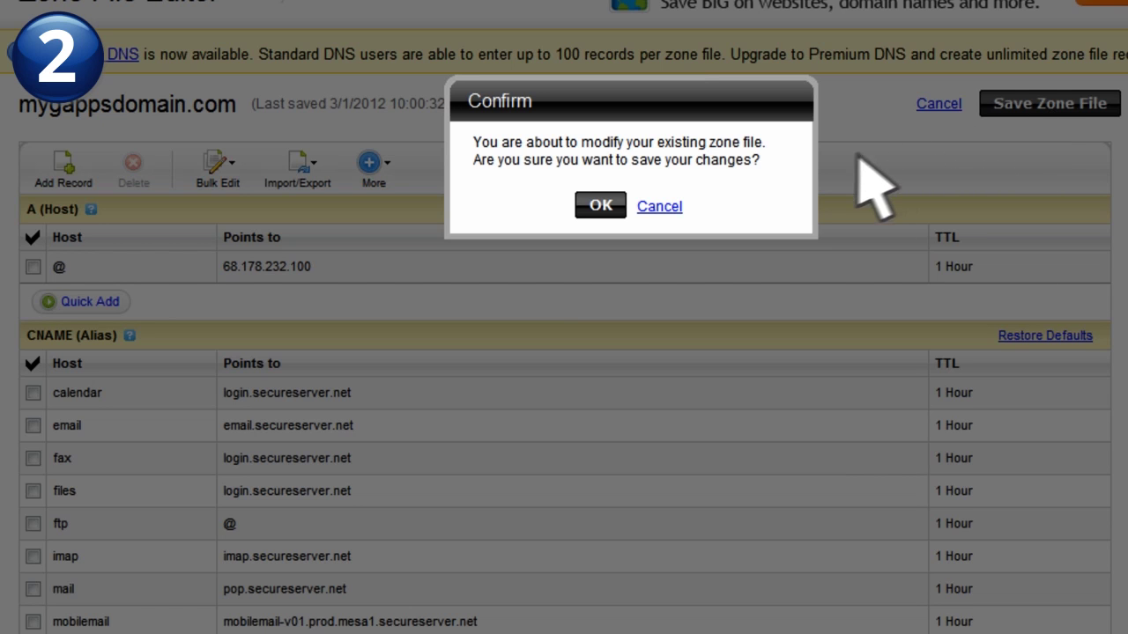
pyautogui.click(620, 209)
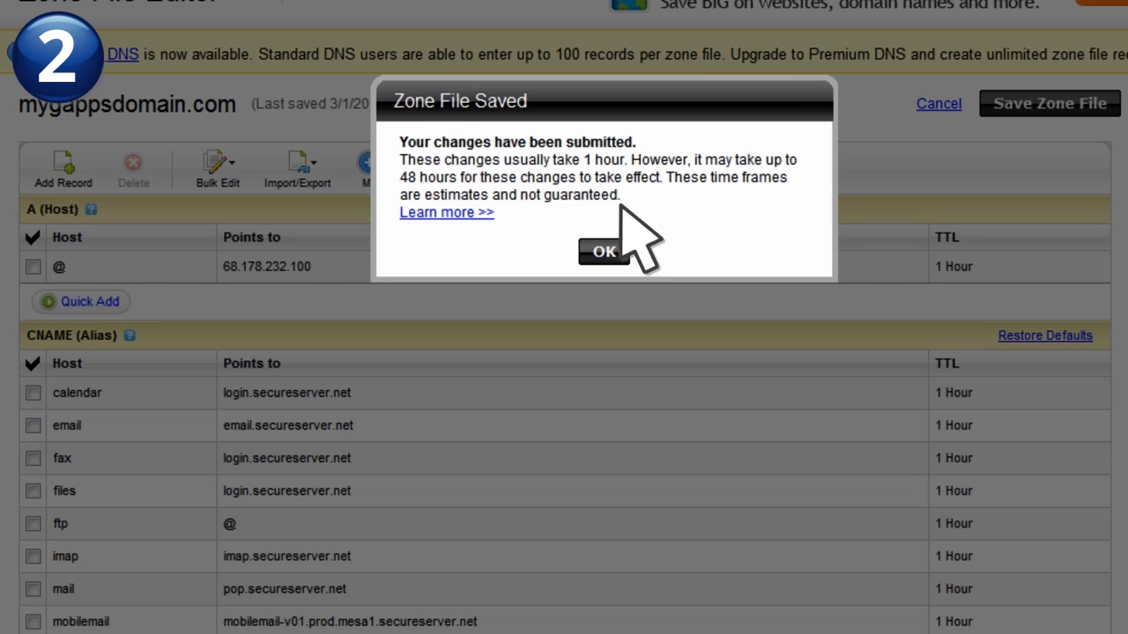
pyautogui.click(605, 252)
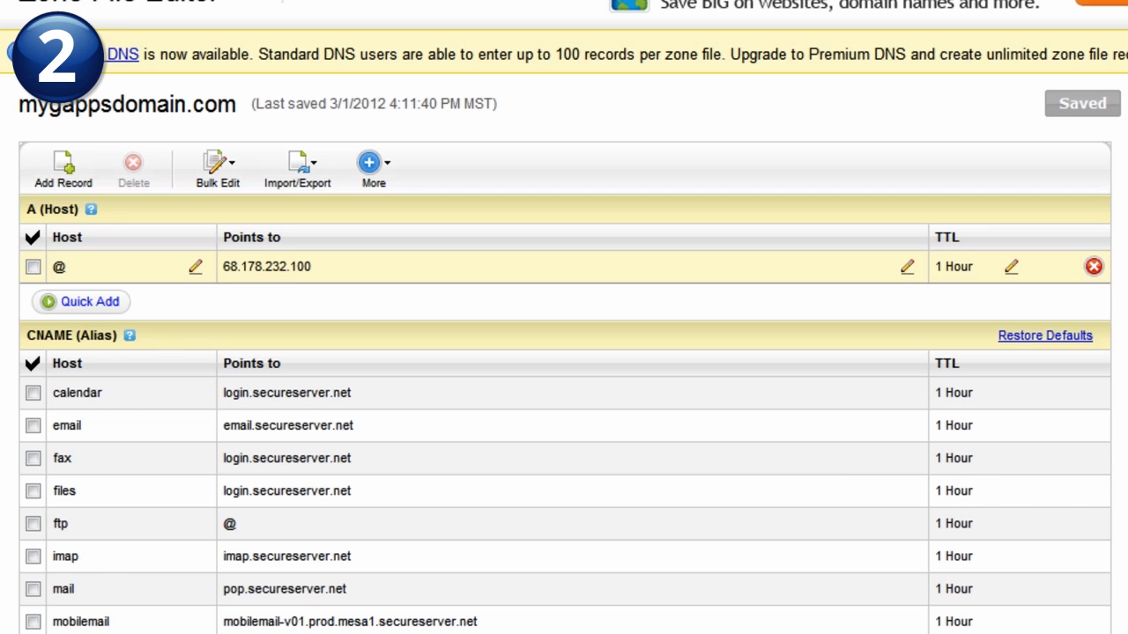
pyautogui.scroll(-7, 564, 353)
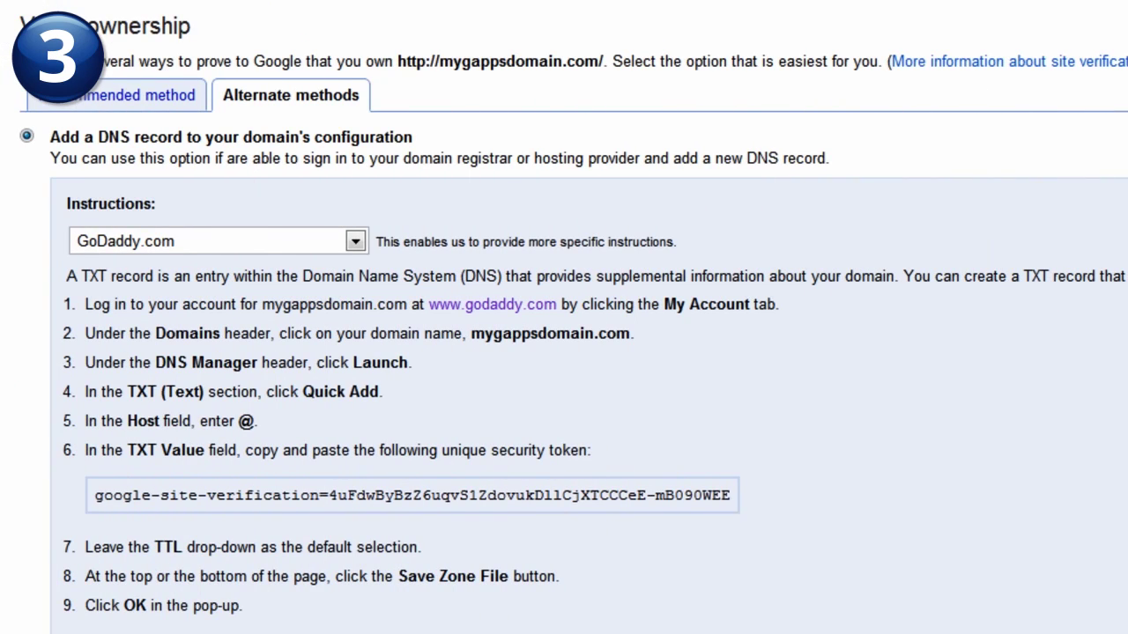
# - Verify mygappsdomain.com and continue past 'Verification successful' to the setup wizard
pyautogui.scroll(-7, 331, 572)
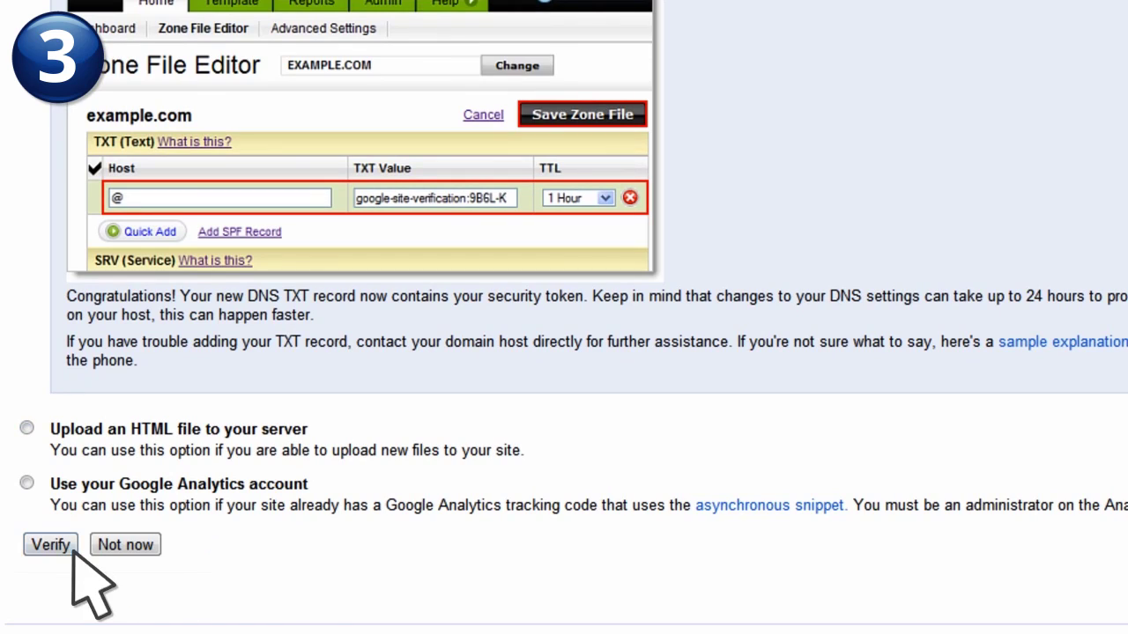
pyautogui.click(73, 550)
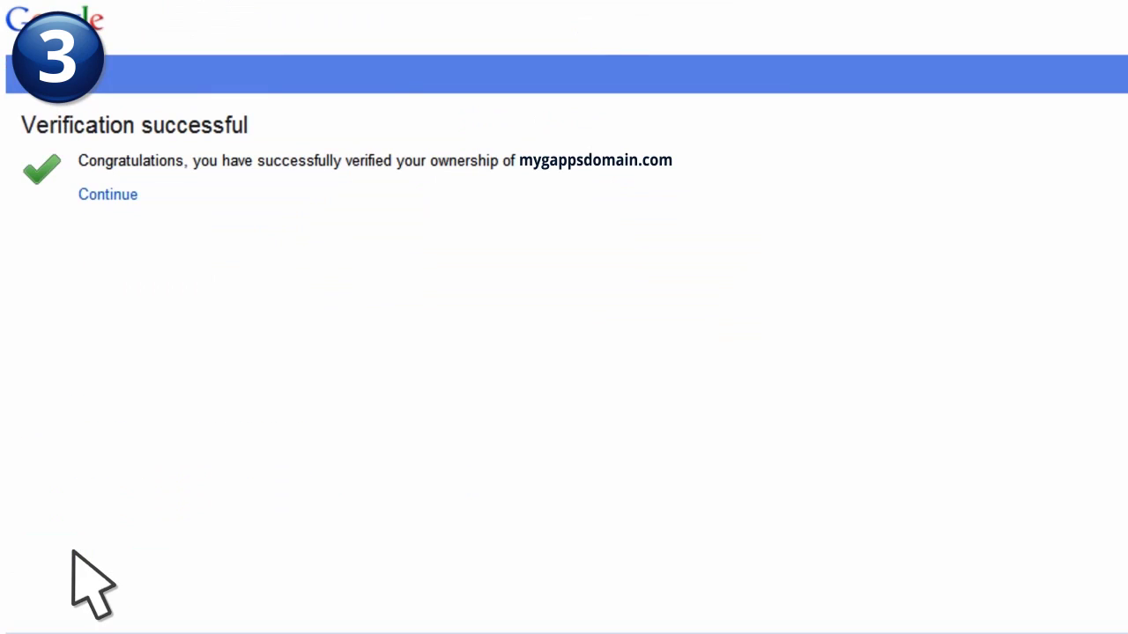
pyautogui.click(129, 198)
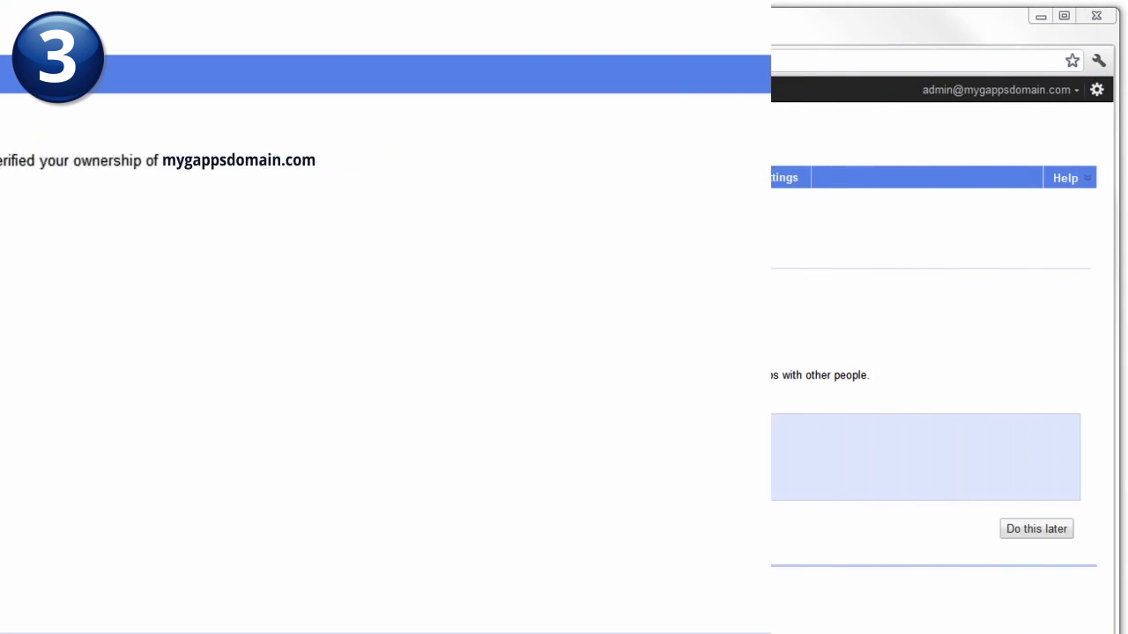